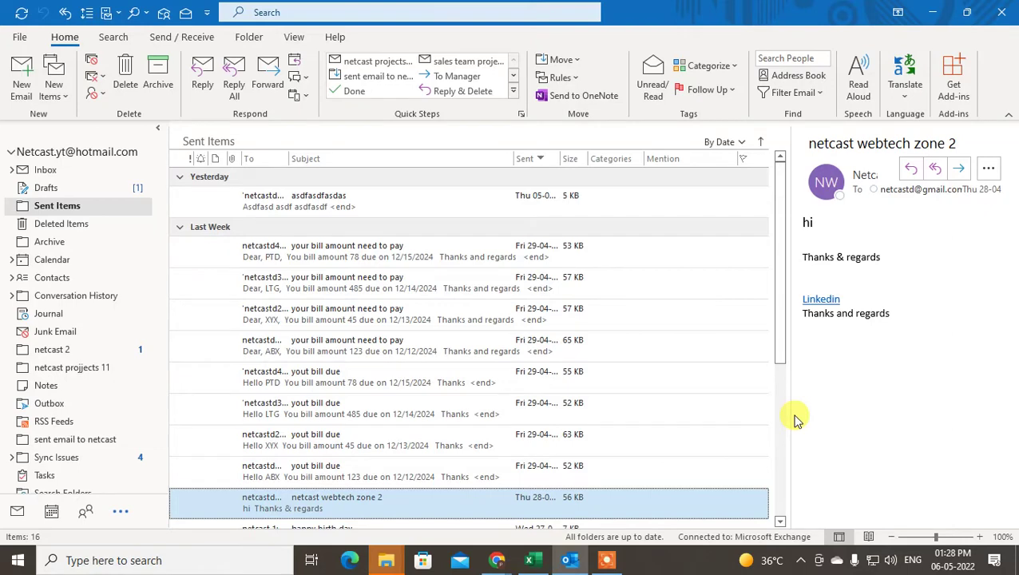
- Collapse the second account, re-expand the first, and select its Sent Items folder
{"action": "scroll", "coordinate": [124, 279], "scroll_direction": "down", "scroll_amount": 2}
{"action": "scroll", "coordinate": [129, 303], "scroll_direction": "up", "scroll_amount": 2}
{"action": "left_click", "coordinate": [11, 150]}
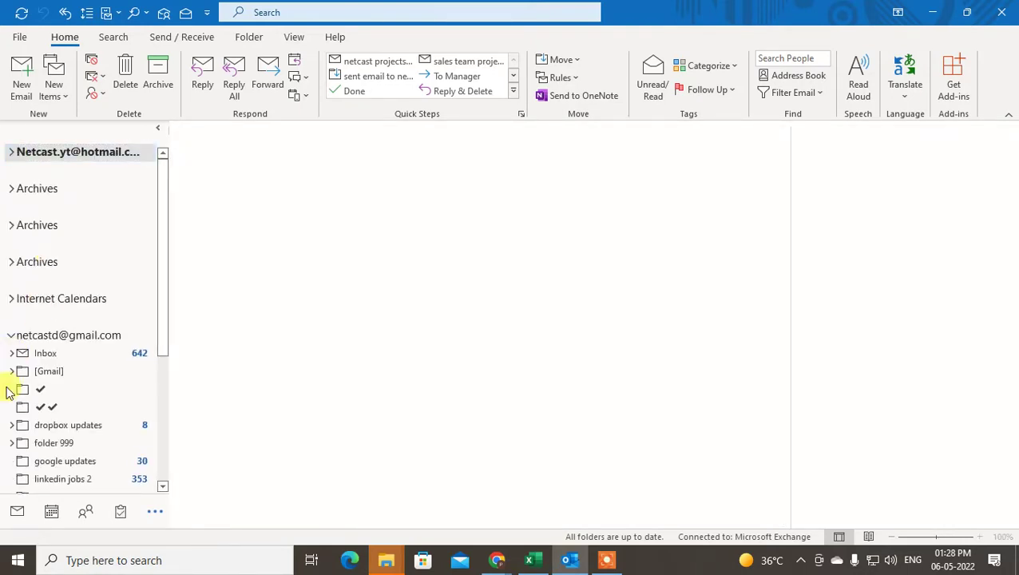
{"action": "left_click", "coordinate": [12, 335]}
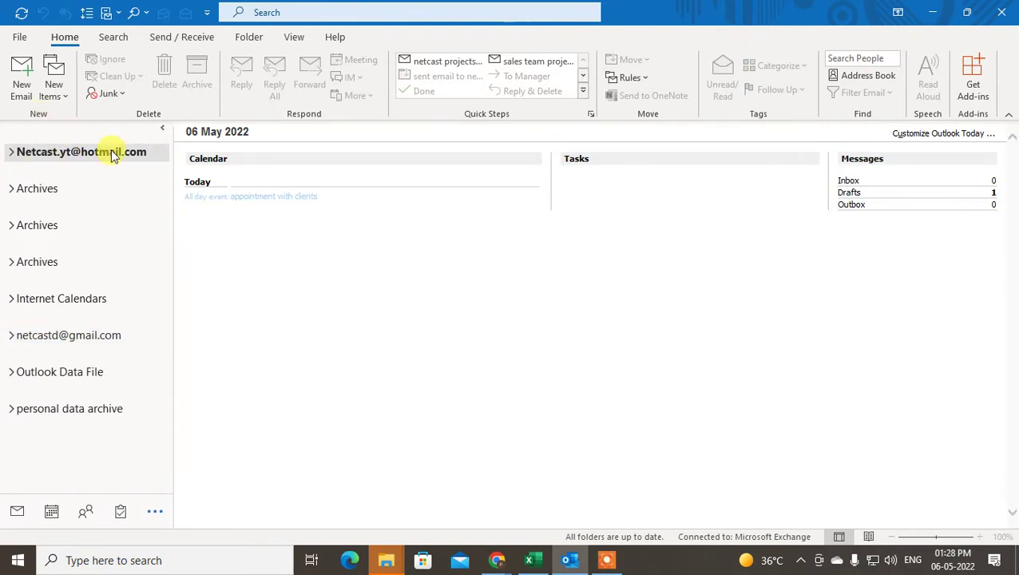
{"action": "left_click", "coordinate": [11, 152]}
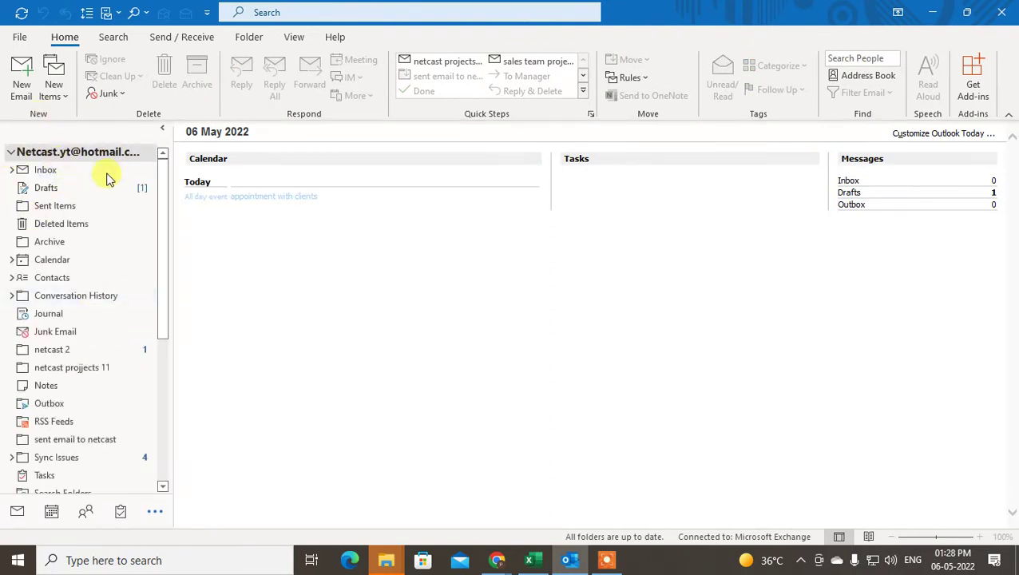
{"action": "left_click", "coordinate": [63, 208]}
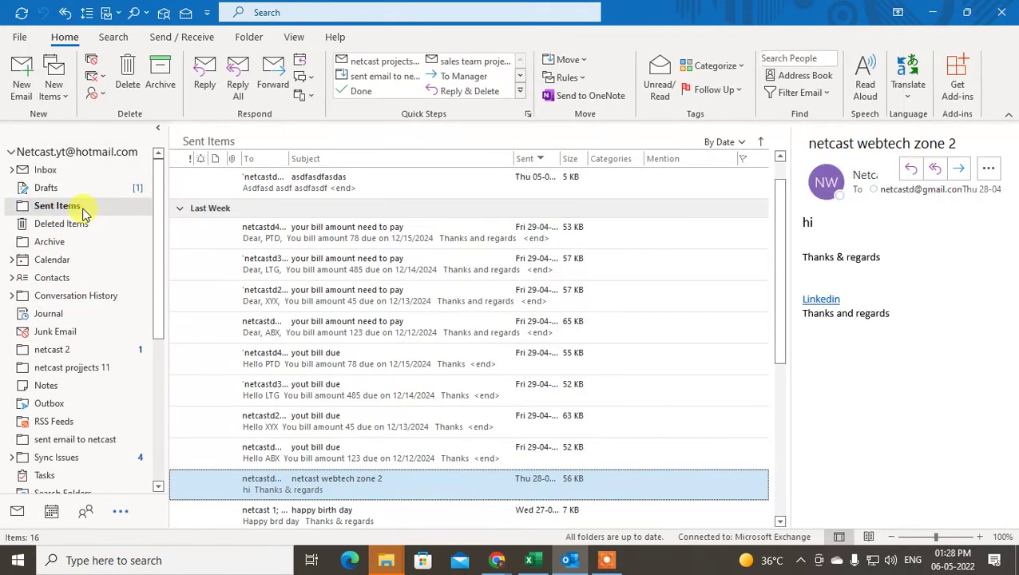
- Open Sent Items Properties on the AutoArchive tab and bring up the default archive settings
{"action": "right_click", "coordinate": [84, 207]}
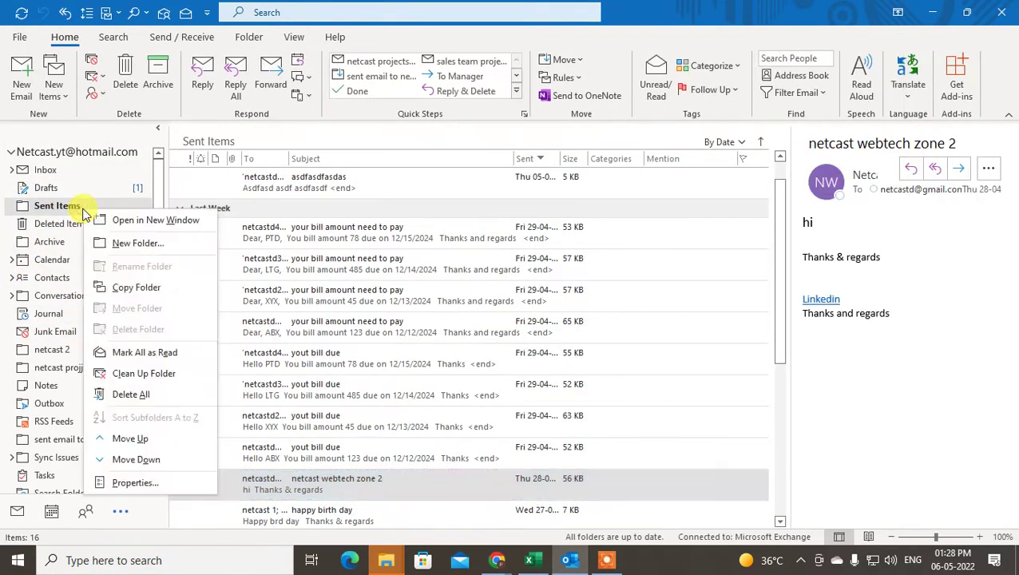
{"action": "left_click", "coordinate": [145, 486]}
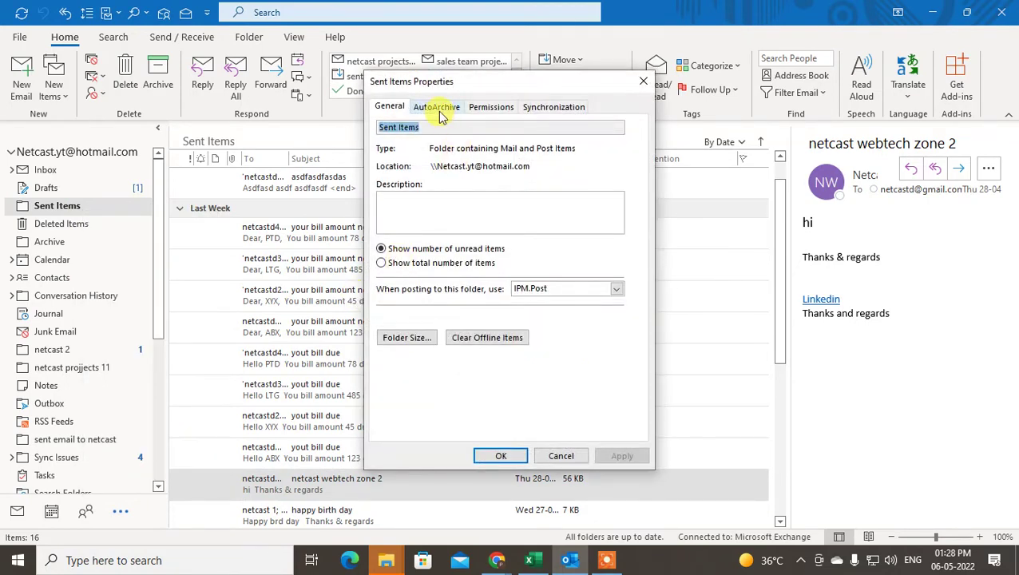
{"action": "left_click", "coordinate": [439, 107]}
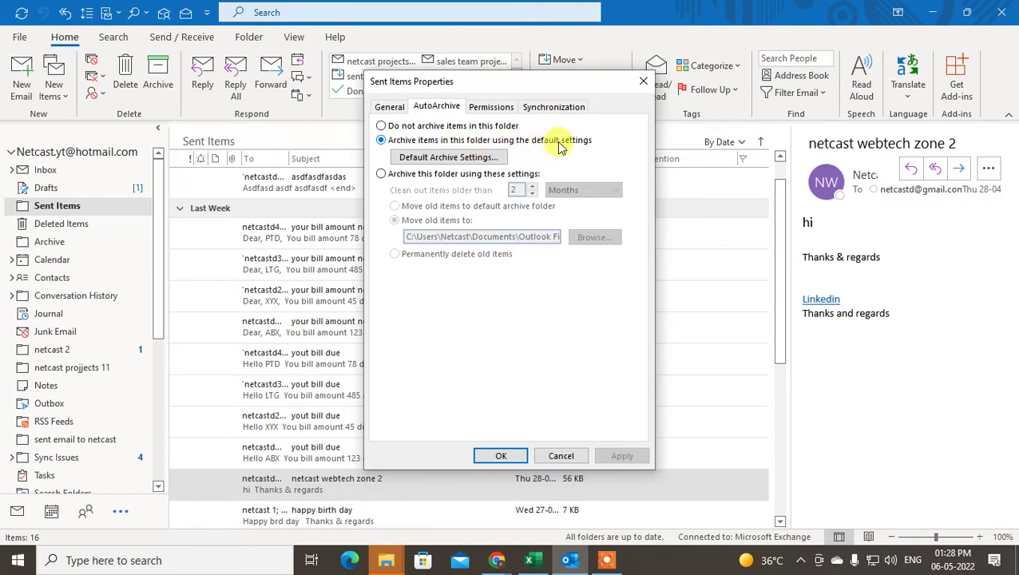
{"action": "left_click", "coordinate": [462, 158]}
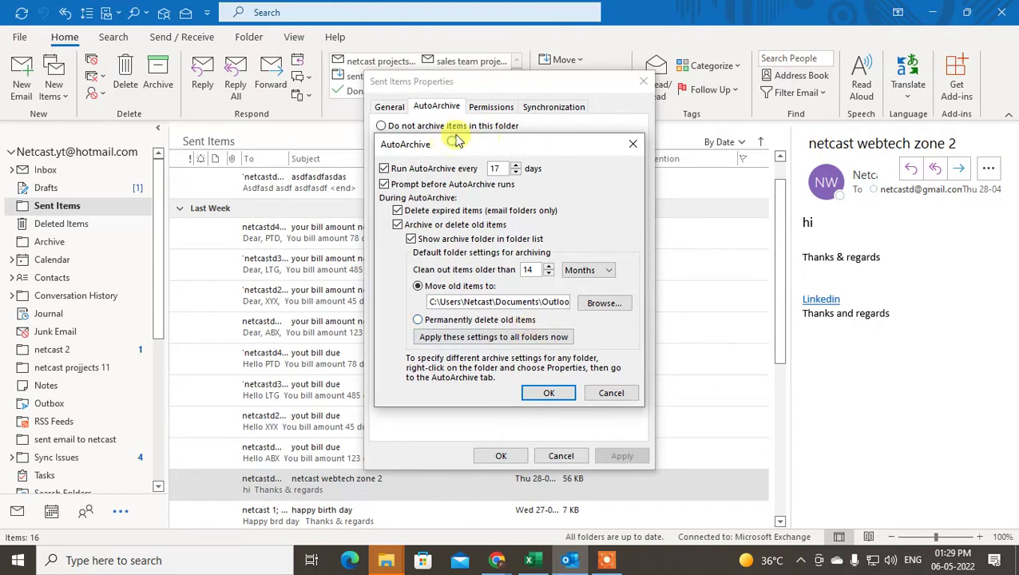
{"action": "left_click_drag", "start_coordinate": [453, 143], "coordinate": [457, 137]}
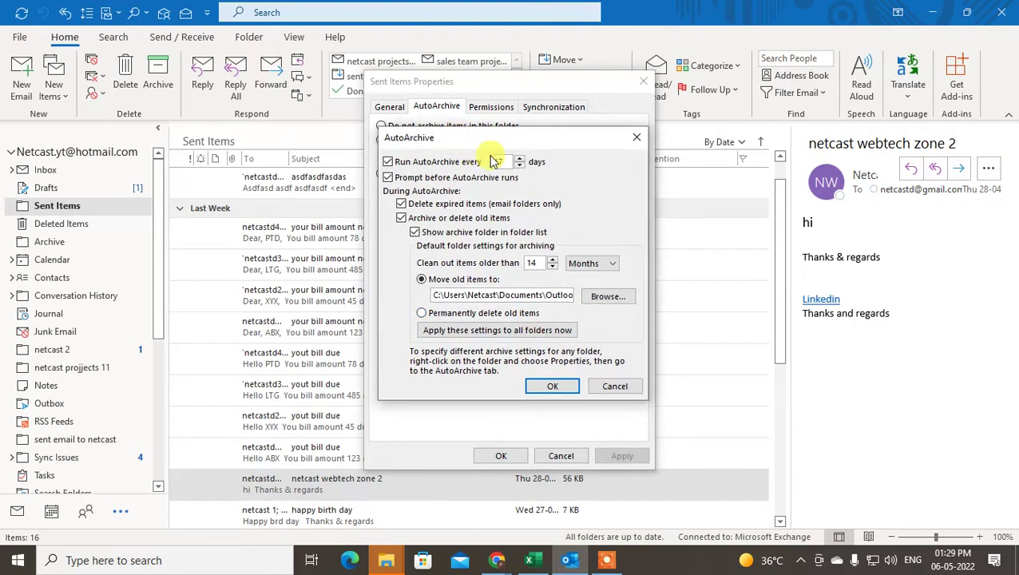
{"action": "left_click_drag", "start_coordinate": [555, 294], "coordinate": [588, 289]}
{"action": "left_click", "coordinate": [517, 296]}
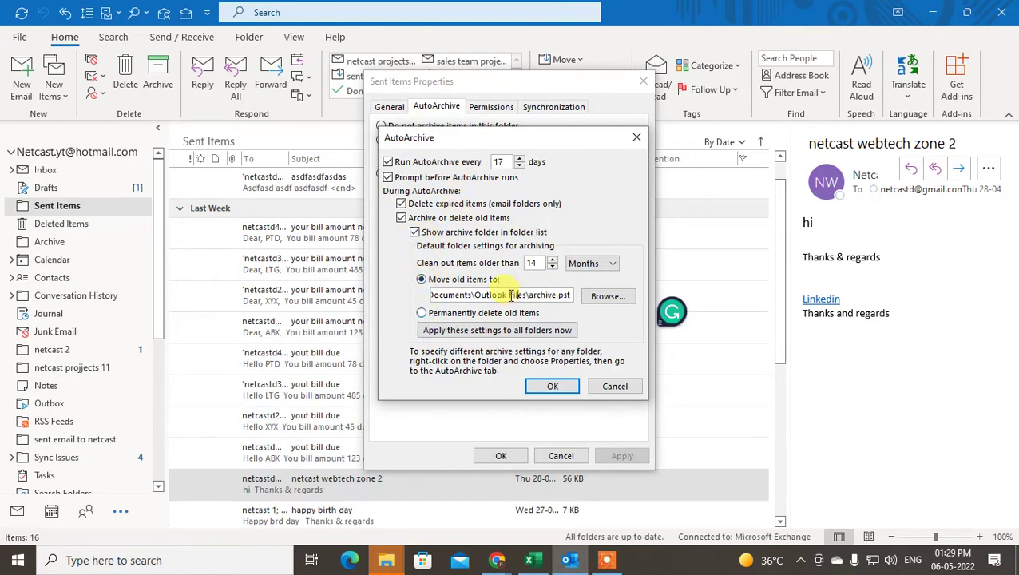
{"action": "left_click", "coordinate": [607, 297]}
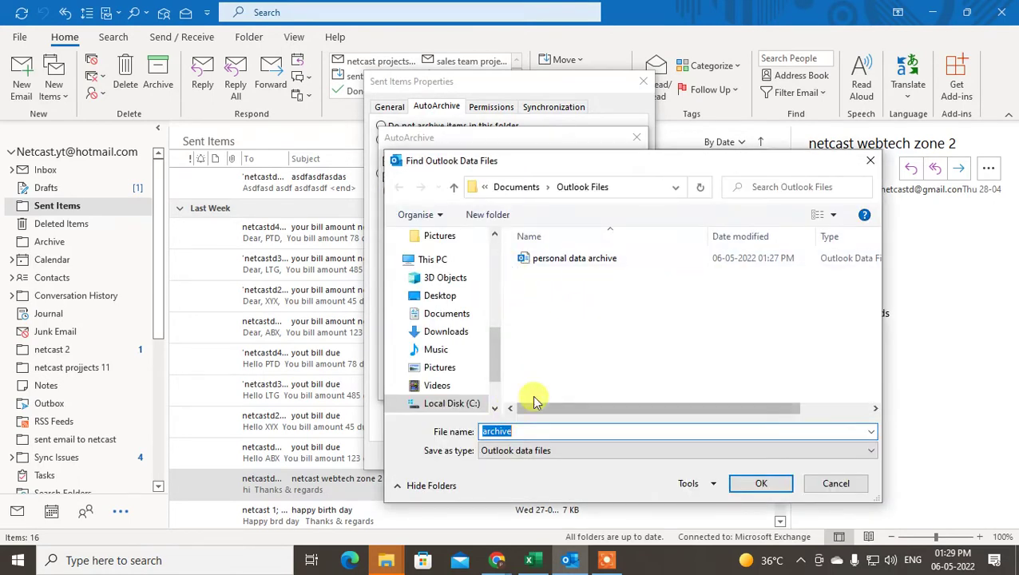
{"action": "left_click", "coordinate": [528, 186]}
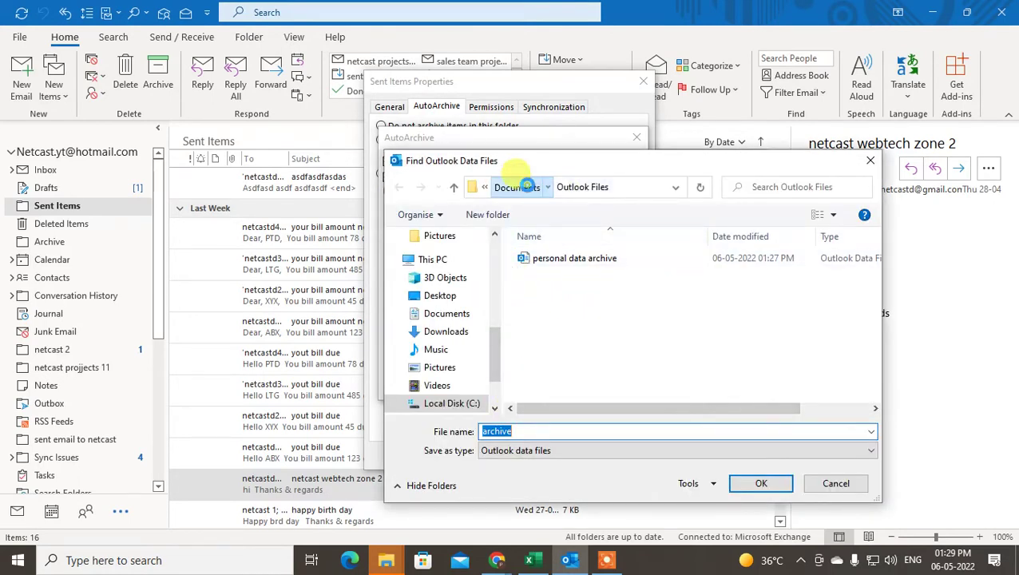
{"action": "left_click", "coordinate": [755, 483]}
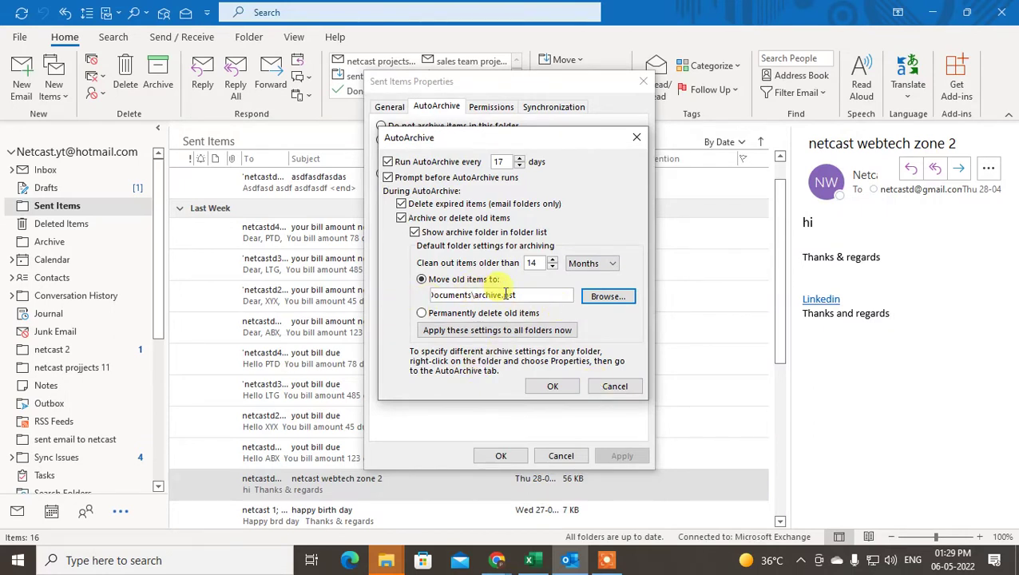
{"action": "left_click", "coordinate": [631, 387]}
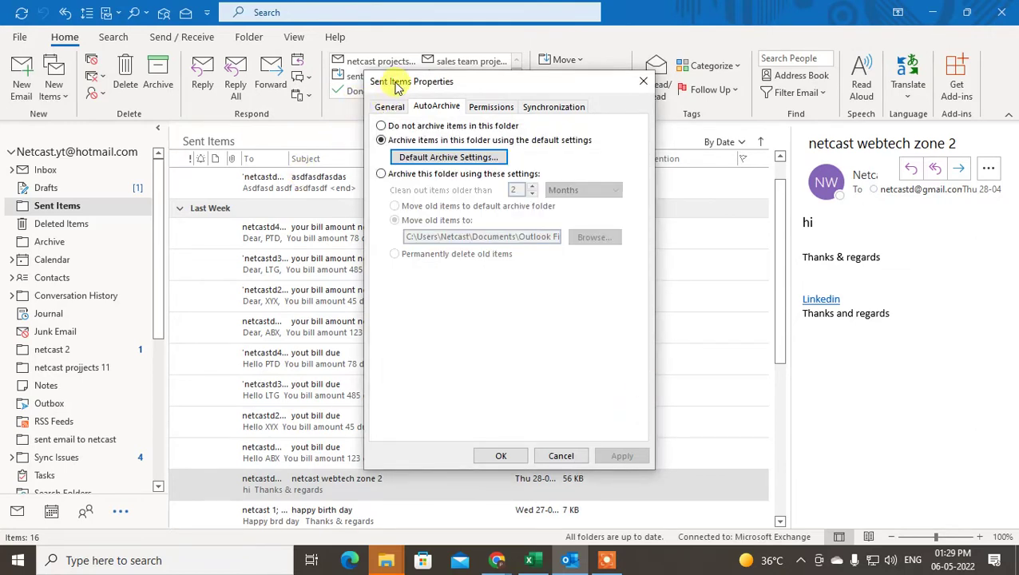
- Give Sent Items custom archive settings cleaning out items older than 2 Months, and select the archive path
{"action": "left_click", "coordinate": [382, 174]}
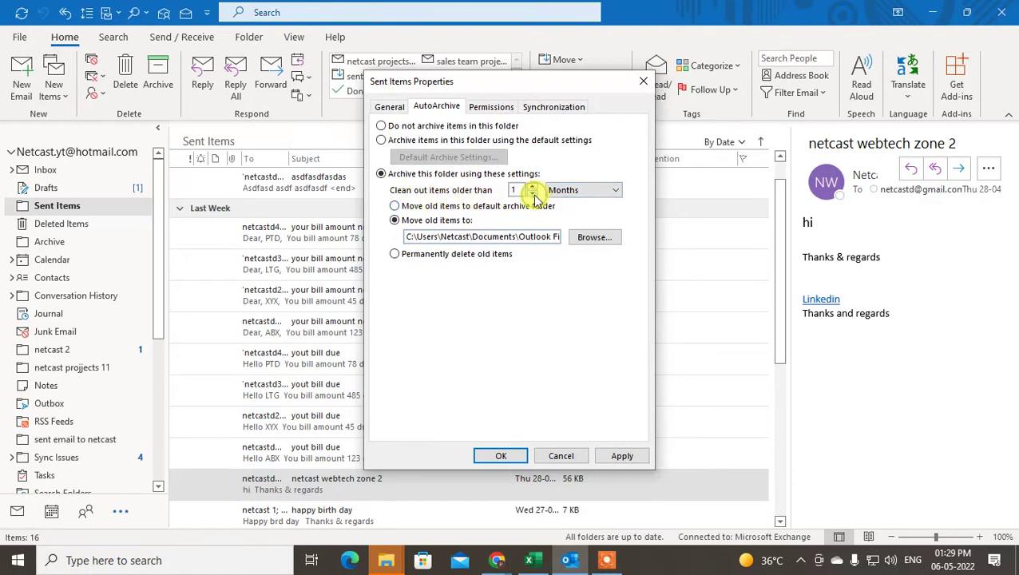
{"action": "left_click", "coordinate": [587, 191]}
{"action": "left_click", "coordinate": [471, 225]}
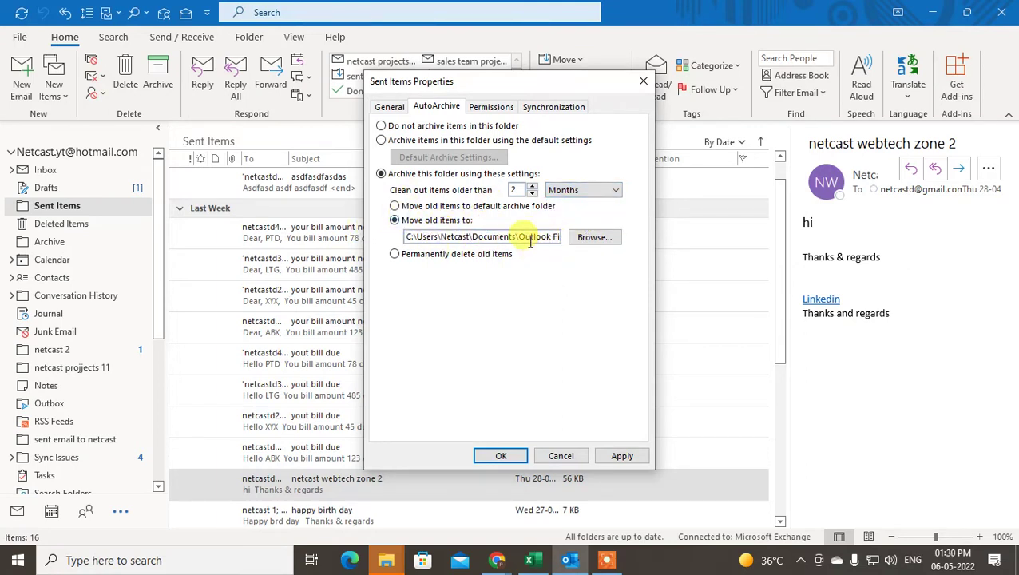
{"action": "left_click_drag", "start_coordinate": [527, 237], "coordinate": [593, 245]}
- Set P:\archive.pst on New Volume as the archive file and save the Sent Items rule
{"action": "left_click", "coordinate": [593, 245]}
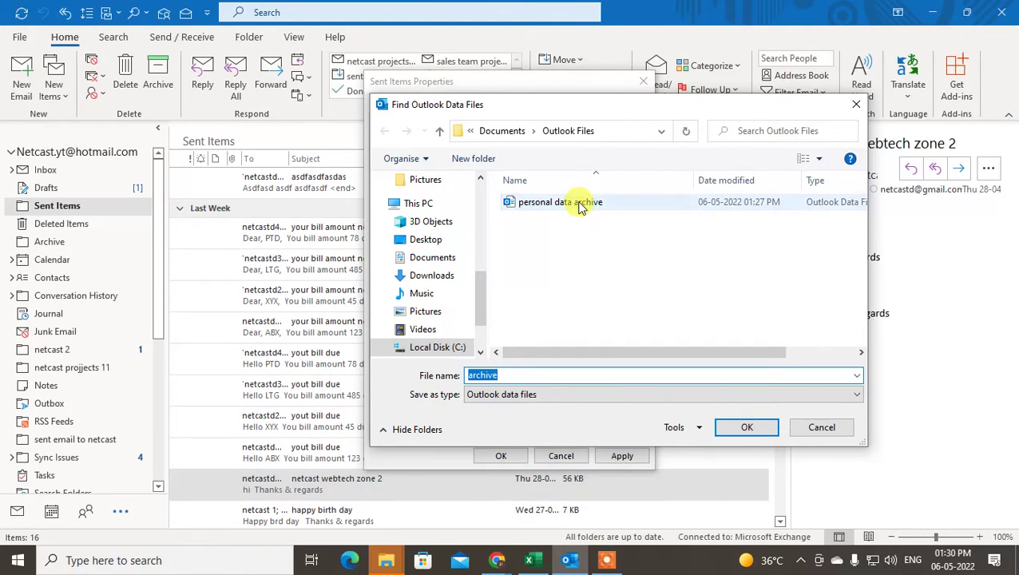
{"action": "left_click", "coordinate": [581, 205]}
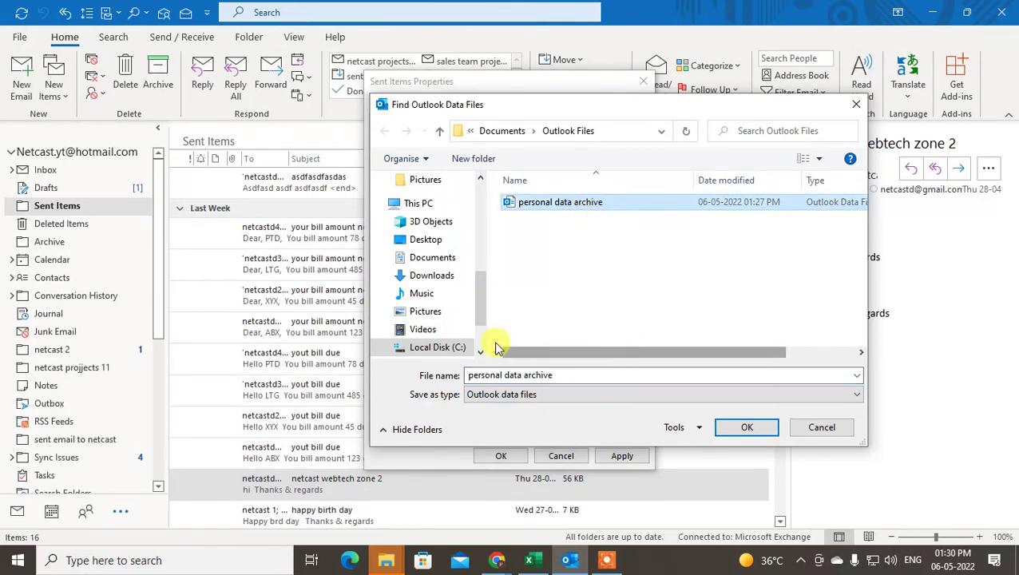
{"action": "left_click", "coordinate": [560, 202]}
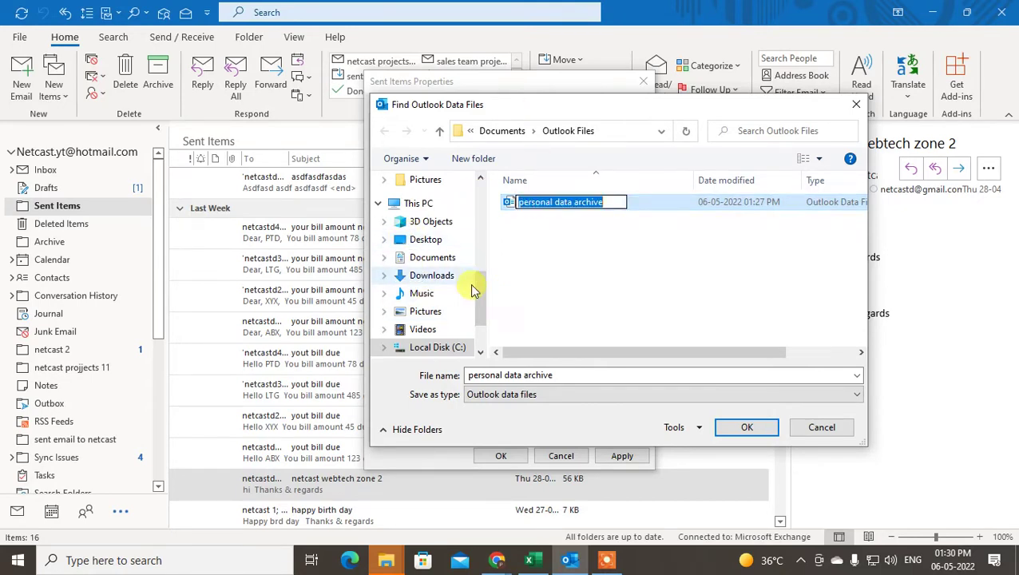
{"action": "scroll", "coordinate": [482, 299], "scroll_direction": "down", "scroll_amount": 2}
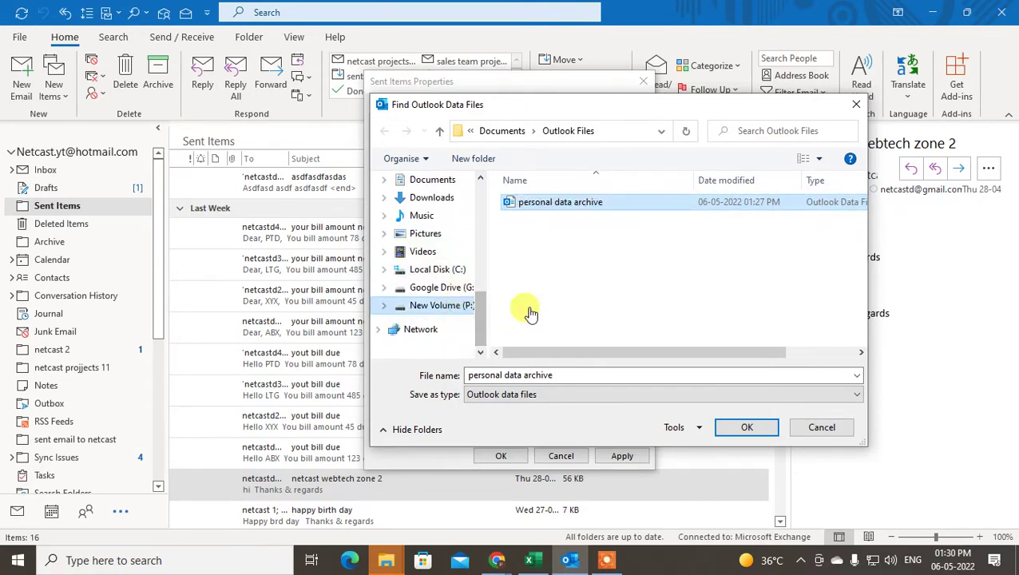
{"action": "scroll", "coordinate": [639, 299], "scroll_direction": "down", "scroll_amount": 2}
{"action": "left_click", "coordinate": [559, 338]}
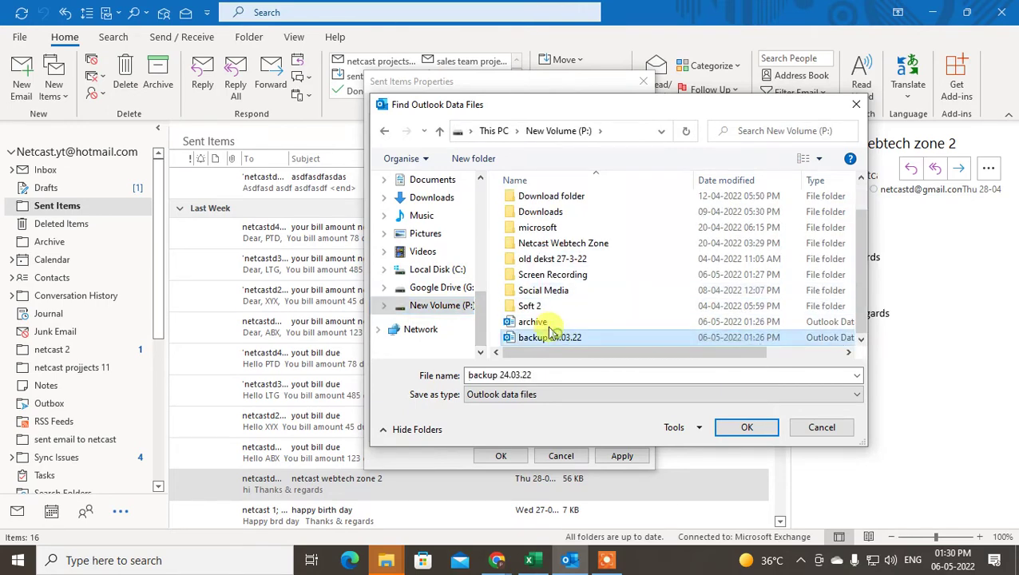
{"action": "left_click", "coordinate": [536, 322]}
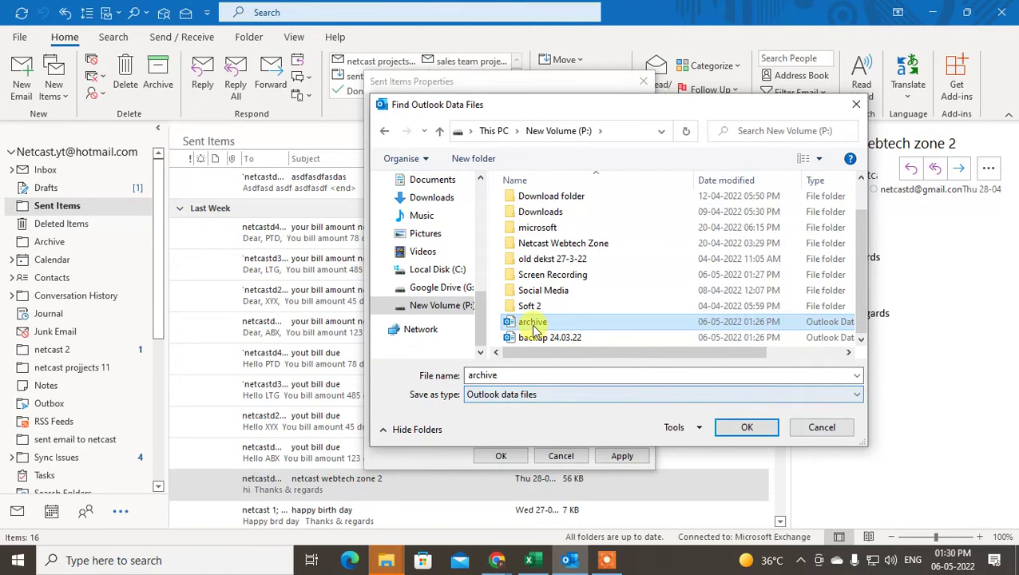
{"action": "left_click", "coordinate": [746, 429]}
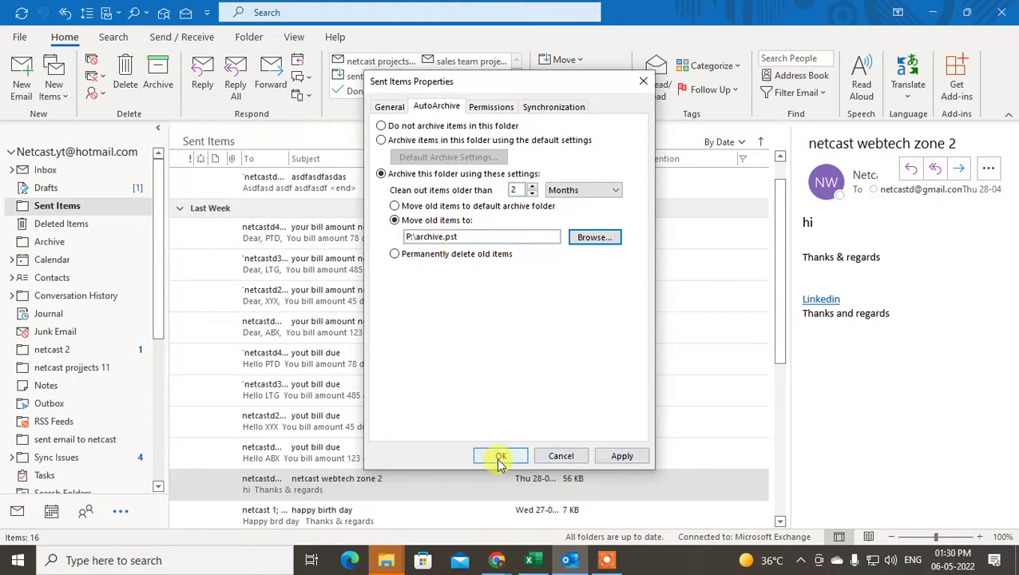
{"action": "key", "text": "Escape"}
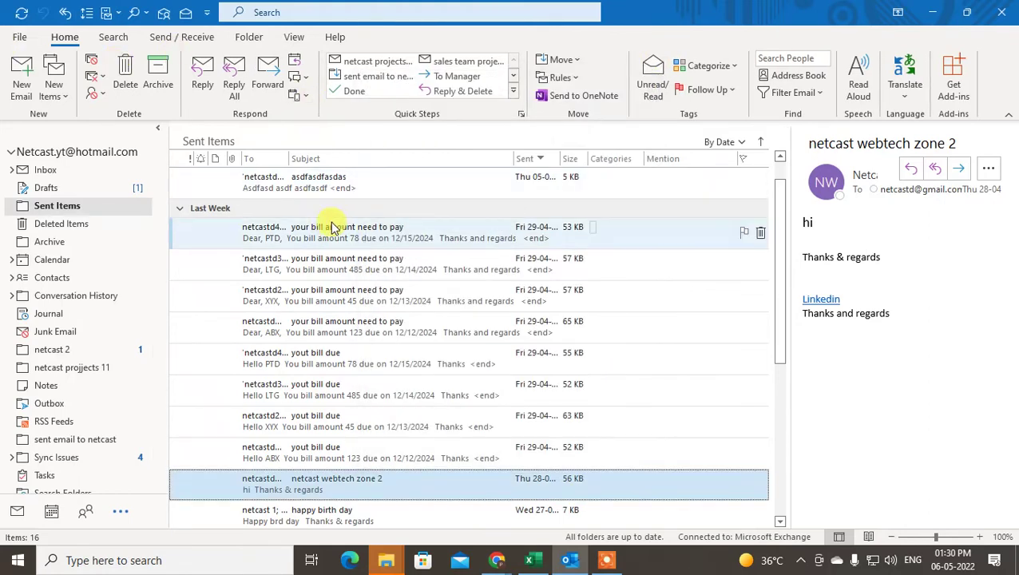
{"action": "left_click", "coordinate": [60, 101]}
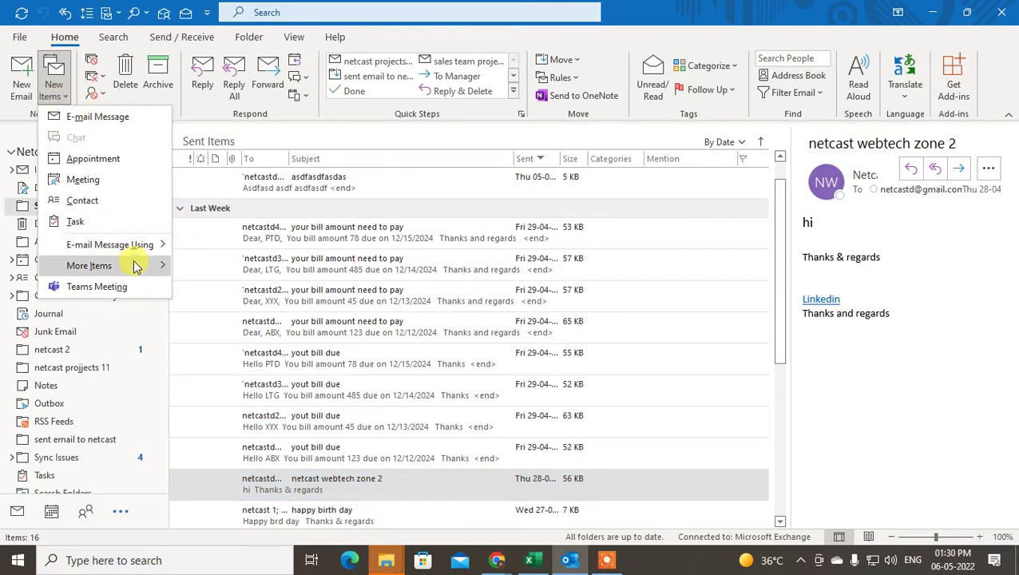
- Create a new Outlook data file named dsfasdfasd via More Items > Outlook Data File
{"action": "mouse_move", "coordinate": [136, 267]}
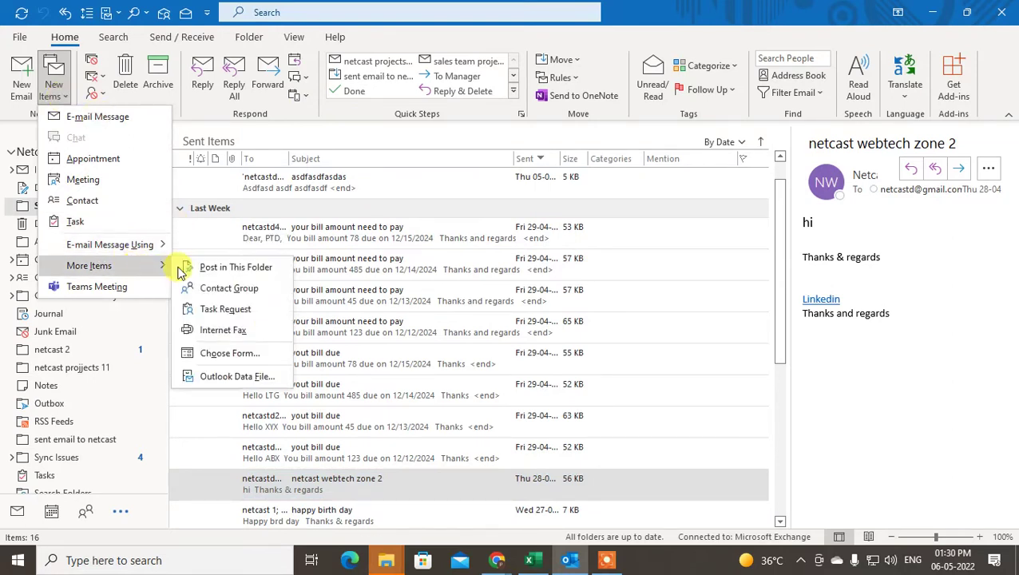
{"action": "left_click", "coordinate": [270, 381]}
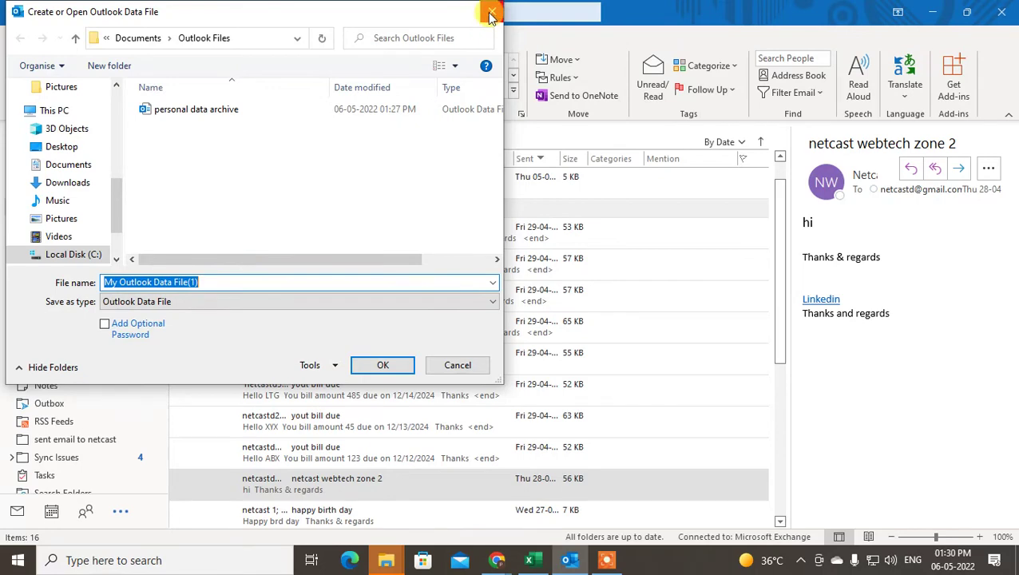
{"action": "type", "text": "defaultfed"}
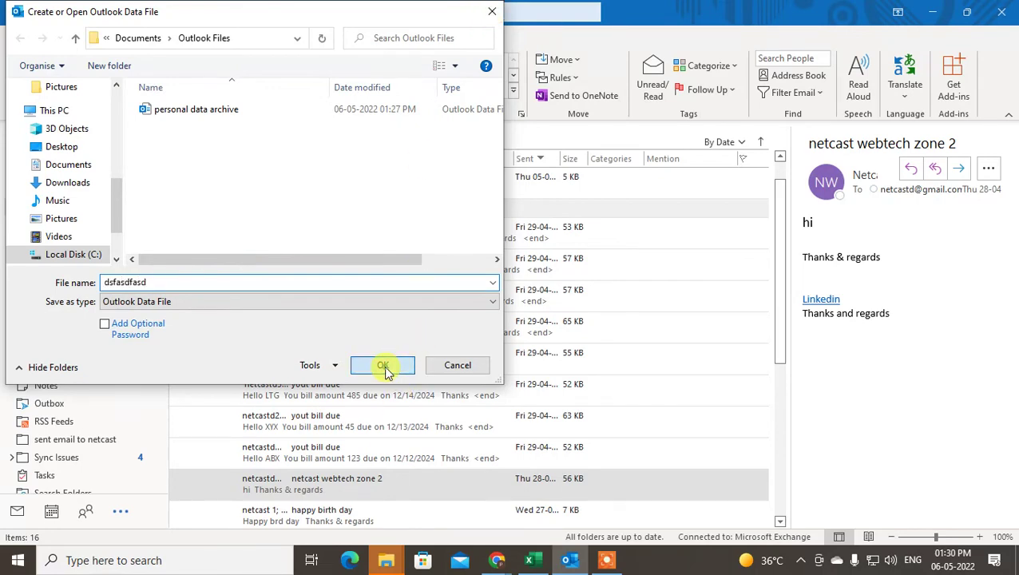
{"action": "left_click", "coordinate": [382, 365]}
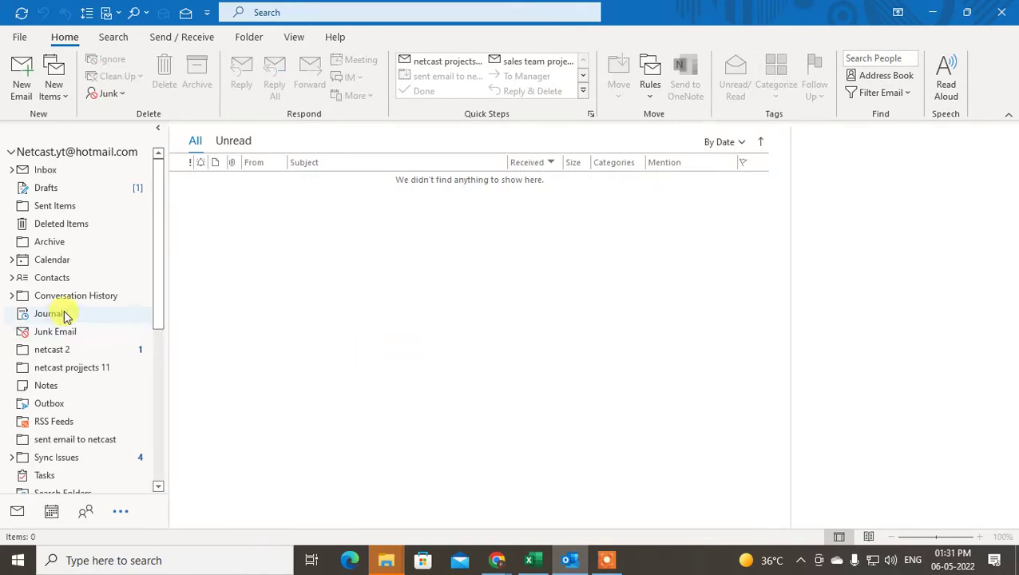
- Expand the Gmail account's folders and close the data file dialog unchanged
{"action": "scroll", "coordinate": [104, 315], "scroll_direction": "down", "scroll_amount": 6}
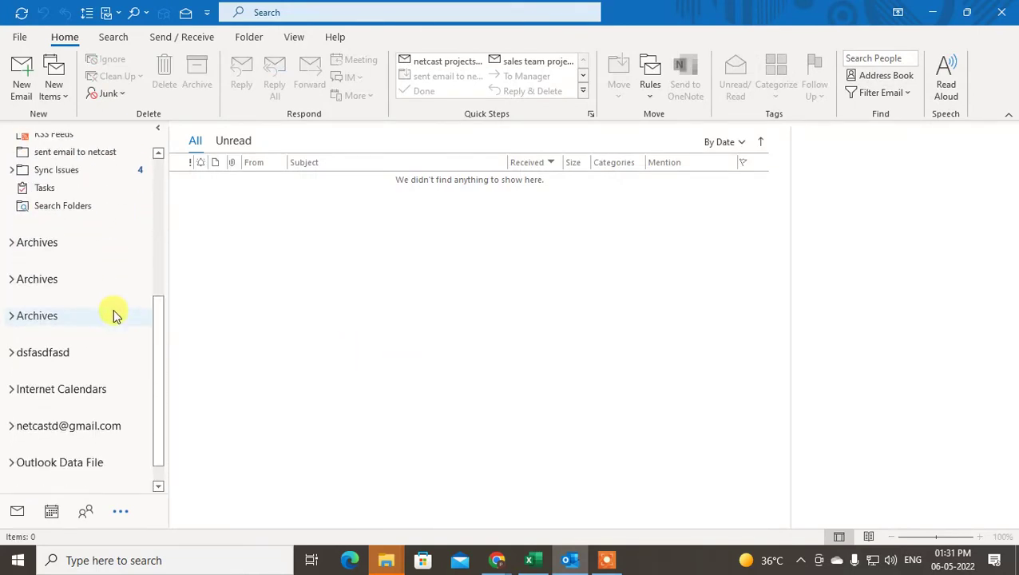
{"action": "left_click", "coordinate": [12, 397]}
{"action": "scroll", "coordinate": [129, 382], "scroll_direction": "down", "scroll_amount": 5}
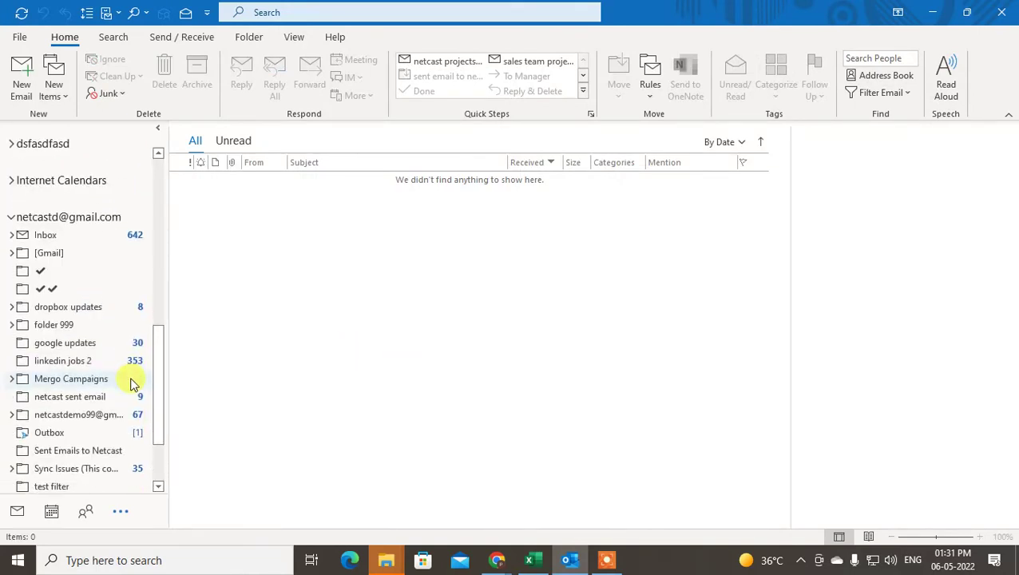
{"action": "scroll", "coordinate": [129, 378], "scroll_direction": "down", "scroll_amount": 1}
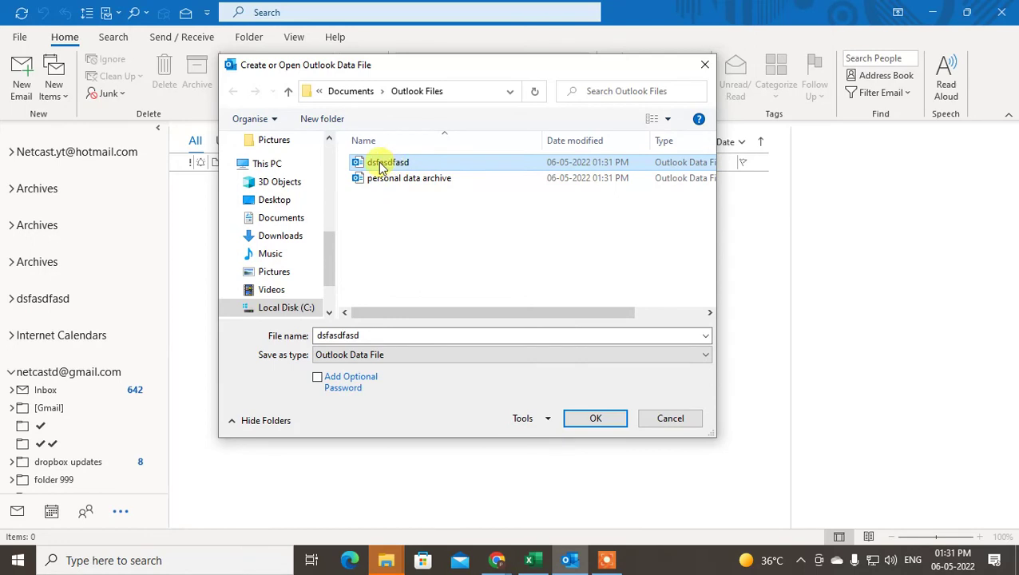
{"action": "left_click", "coordinate": [704, 64]}
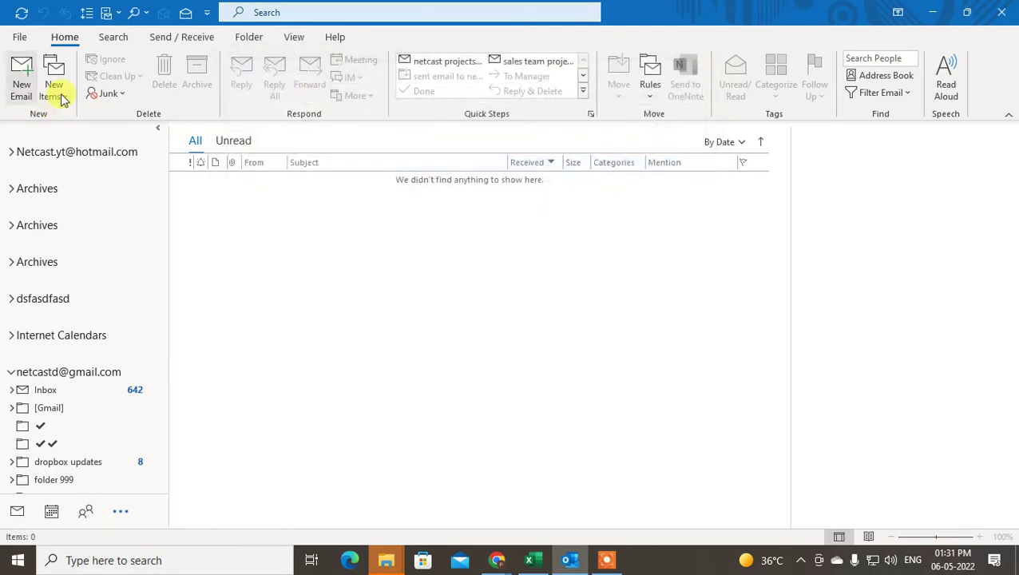
- Start another Outlook data file named 'asdfasdf asdf asd', then cancel it
{"action": "left_click", "coordinate": [53, 92]}
{"action": "mouse_move", "coordinate": [84, 266]}
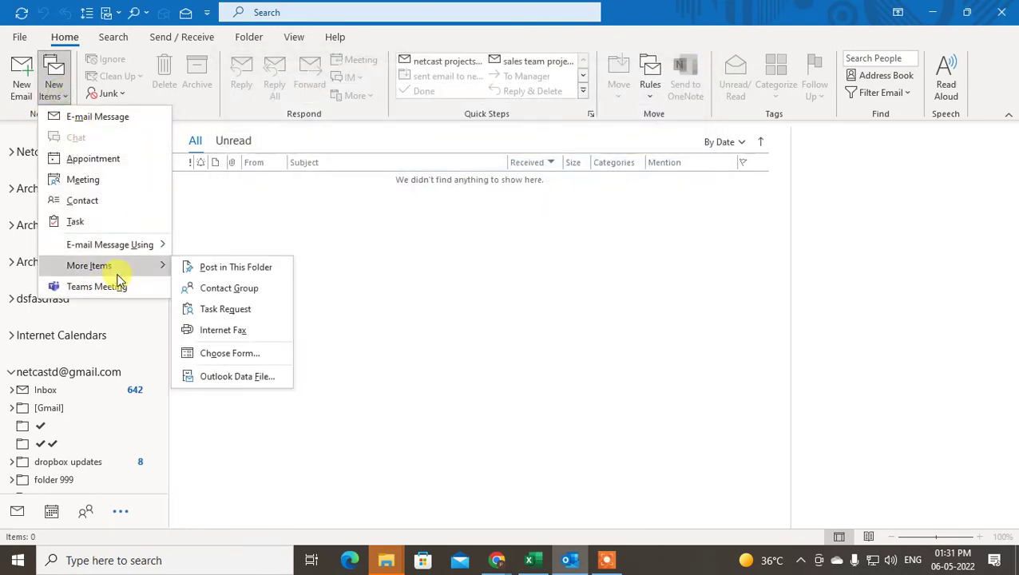
{"action": "left_click", "coordinate": [241, 377]}
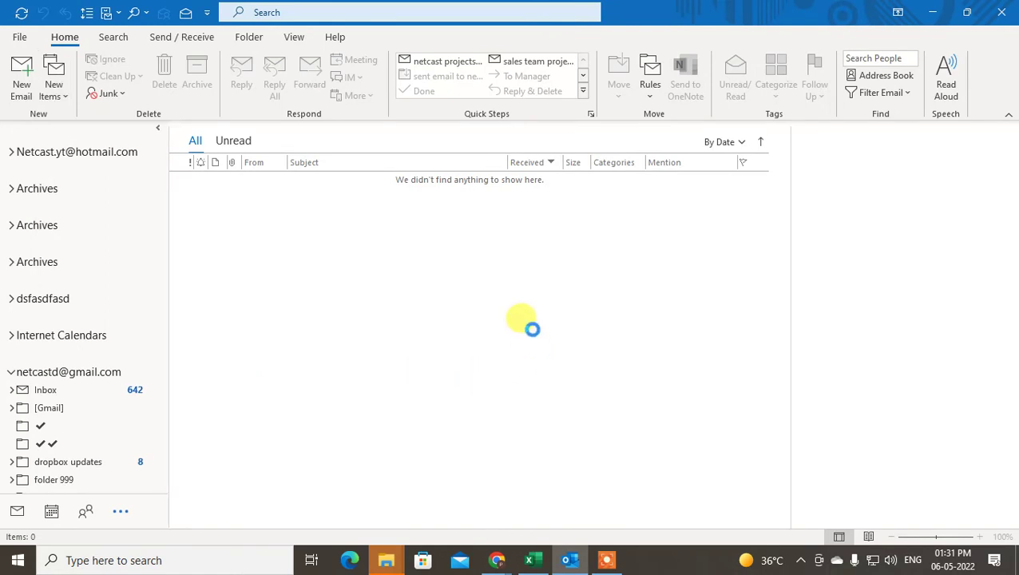
{"action": "left_click", "coordinate": [444, 334]}
{"action": "type", "text": "asdf"}
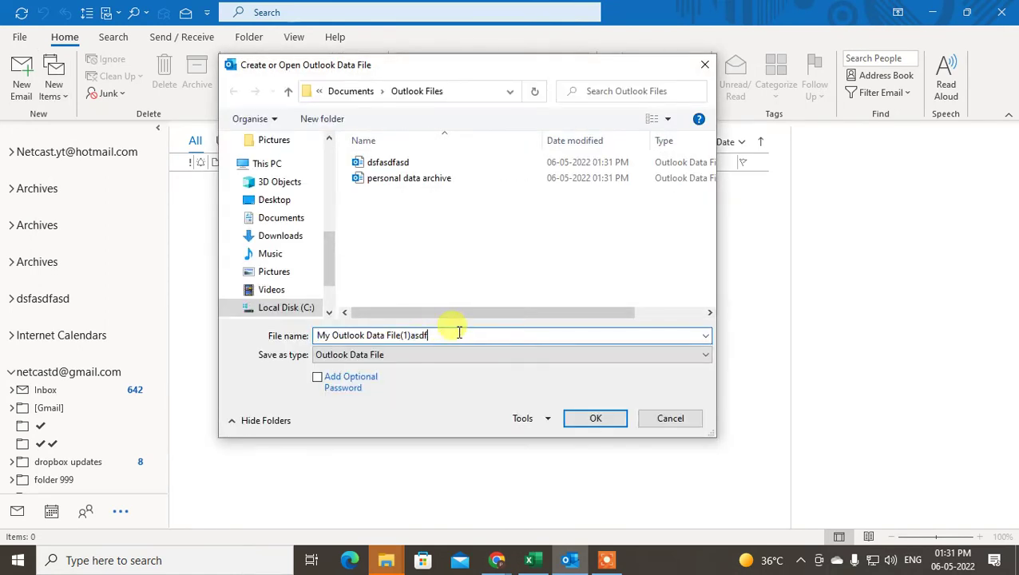
{"action": "type", "text": "asdf"}
{"action": "key", "text": "ctrl+a"}
{"action": "type", "text": "asdfasdf asdf asd"}
{"action": "left_click", "coordinate": [672, 422]}
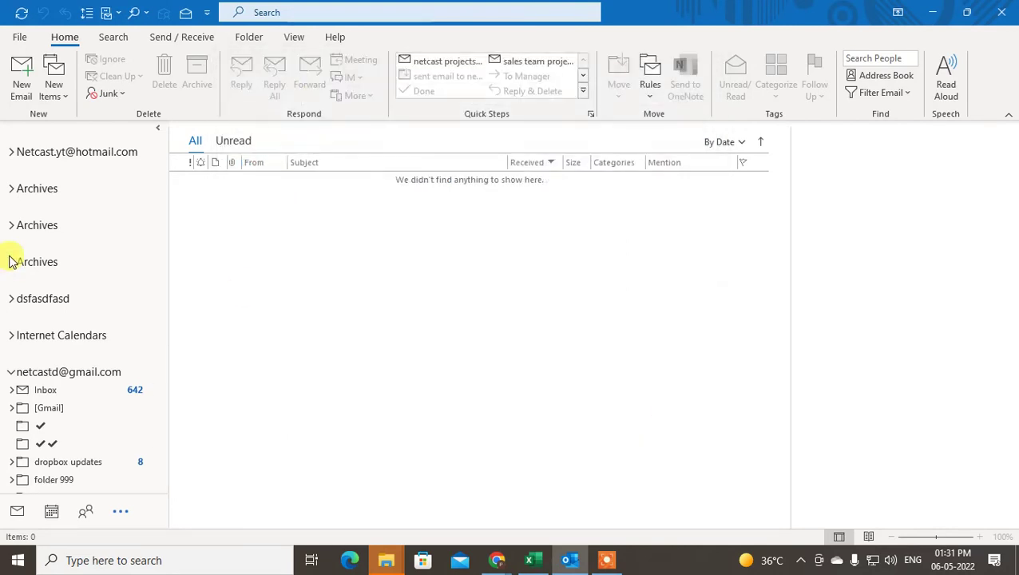
- Expand the Hotmail folders and give Sent Items custom AutoArchive settings in its Properties
{"action": "left_click", "coordinate": [11, 154]}
{"action": "scroll", "coordinate": [113, 227], "scroll_direction": "down", "scroll_amount": 2}
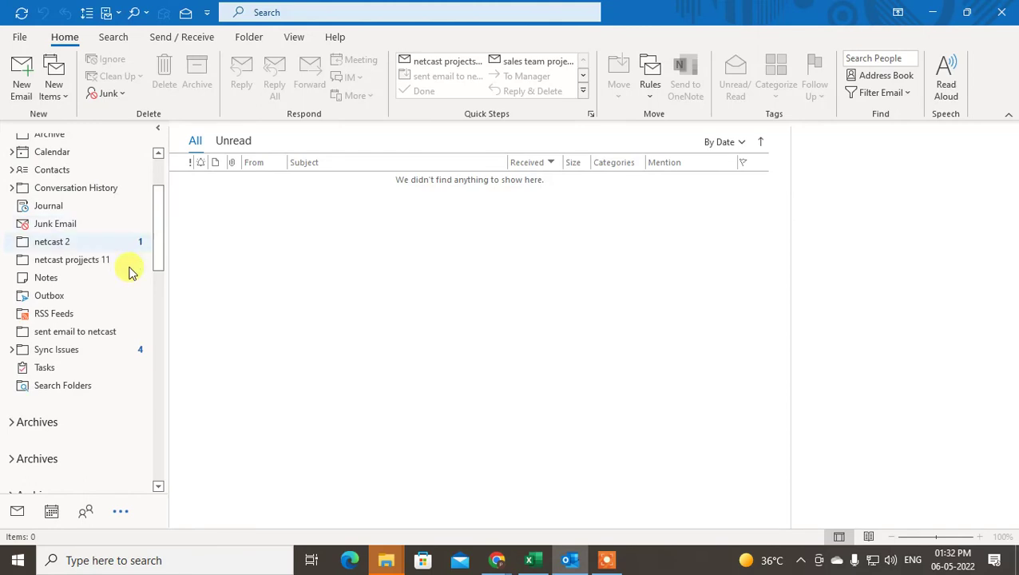
{"action": "scroll", "coordinate": [70, 255], "scroll_direction": "up", "scroll_amount": 3}
{"action": "right_click", "coordinate": [57, 173]}
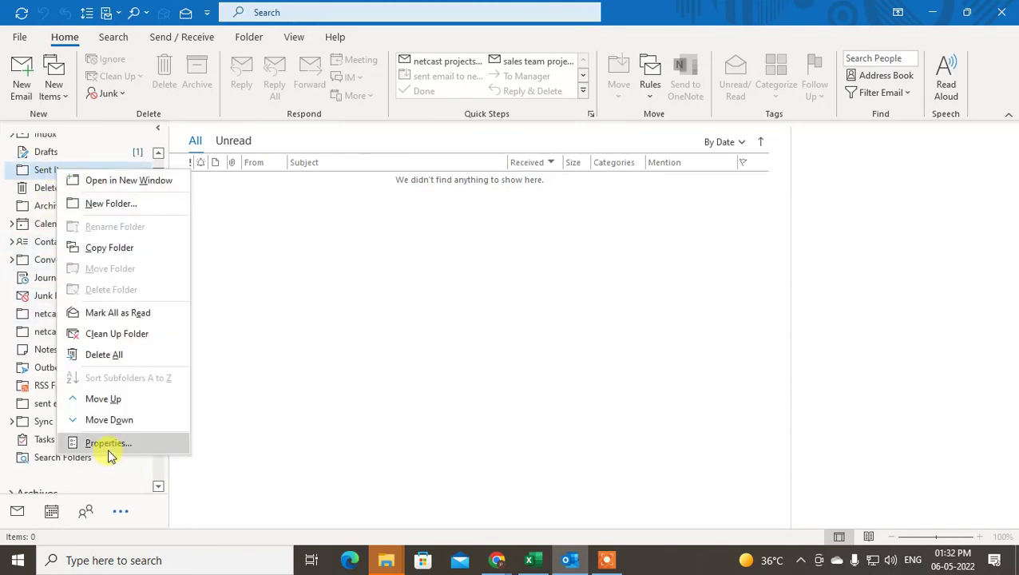
{"action": "left_click", "coordinate": [108, 445]}
{"action": "left_click", "coordinate": [425, 109]}
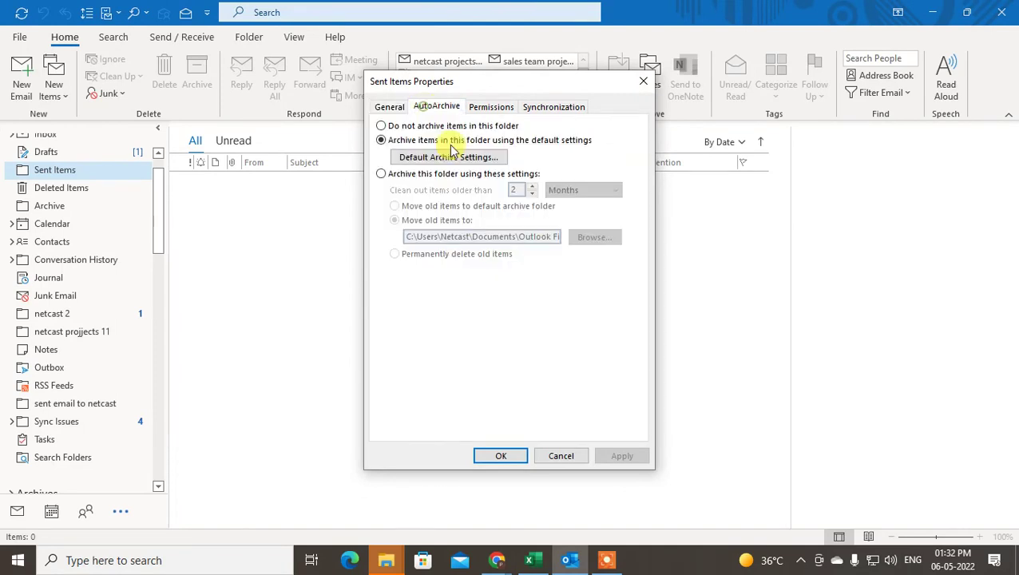
{"action": "left_click", "coordinate": [382, 173]}
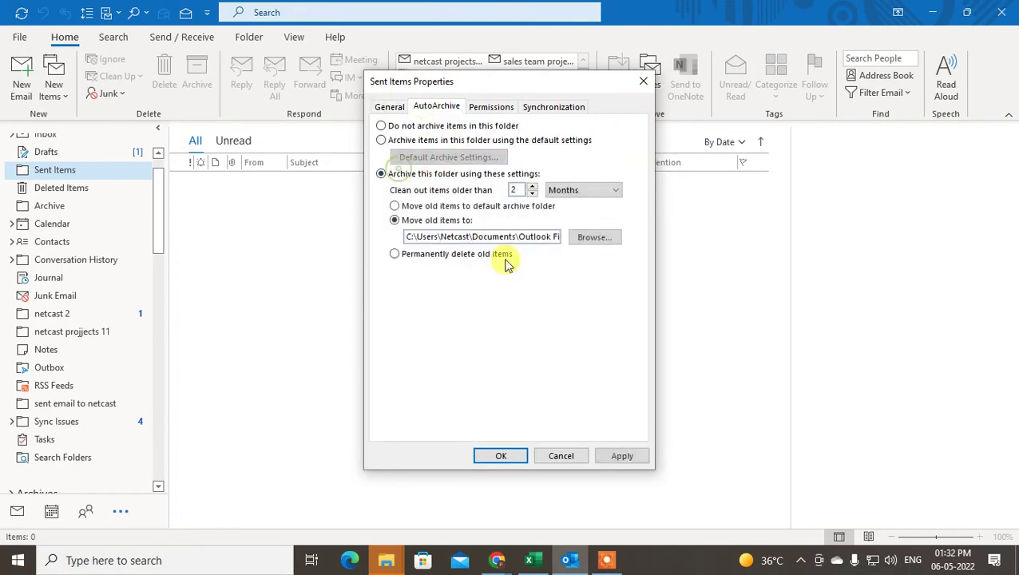
- Choose the dsfasdfasd data file, renamed to 'sent items', as the archive destination
{"action": "left_click", "coordinate": [592, 238]}
{"action": "left_click", "coordinate": [553, 219]}
{"action": "left_click", "coordinate": [521, 202]}
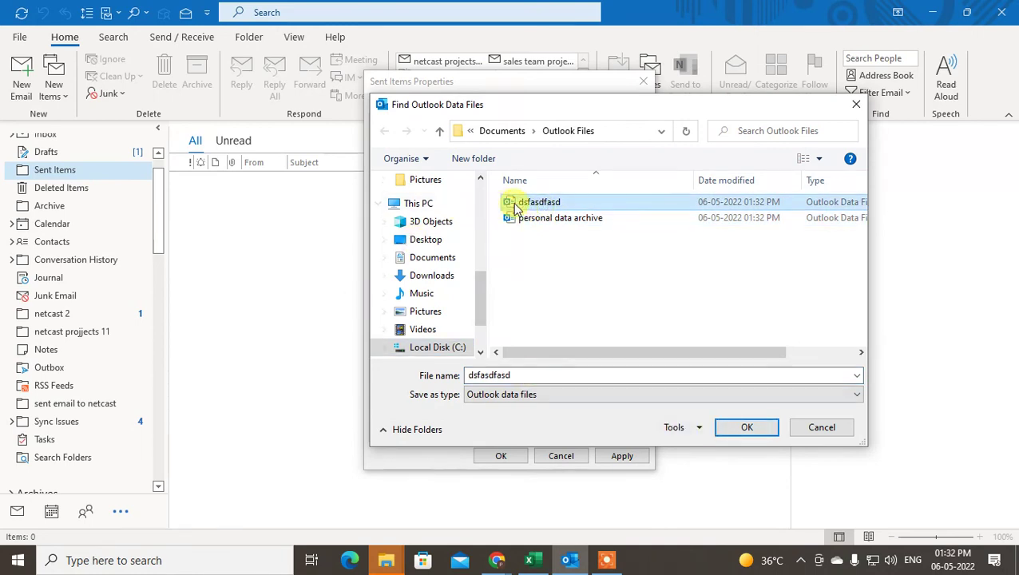
{"action": "left_click", "coordinate": [529, 203]}
{"action": "type", "text": "sen"}
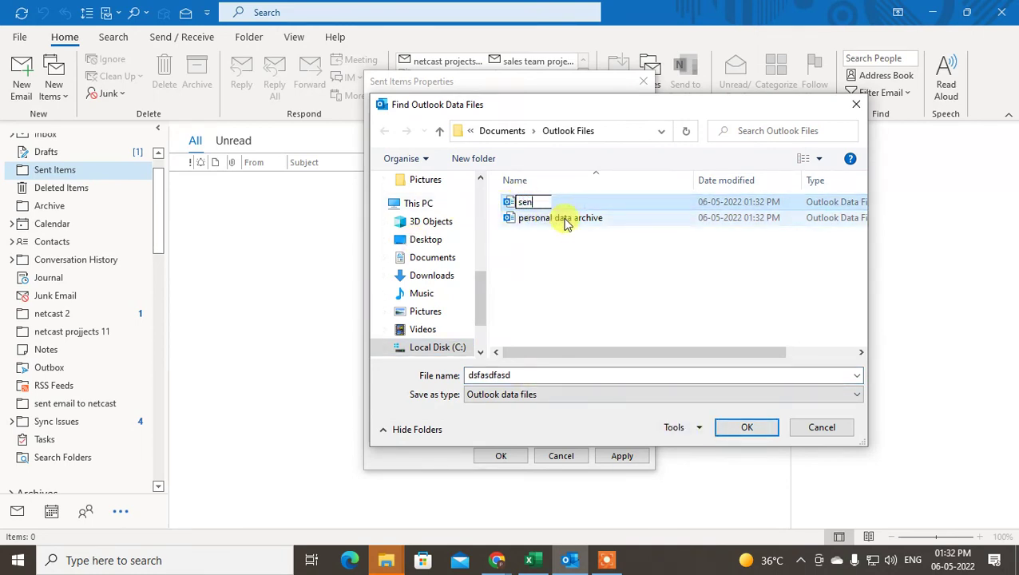
{"action": "type", "text": "t items"}
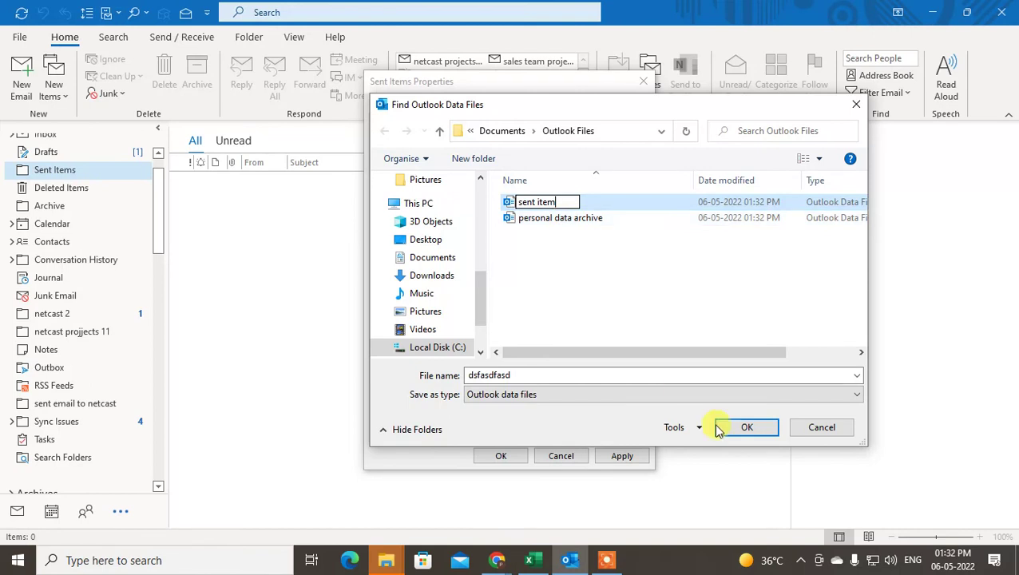
{"action": "left_click", "coordinate": [745, 427]}
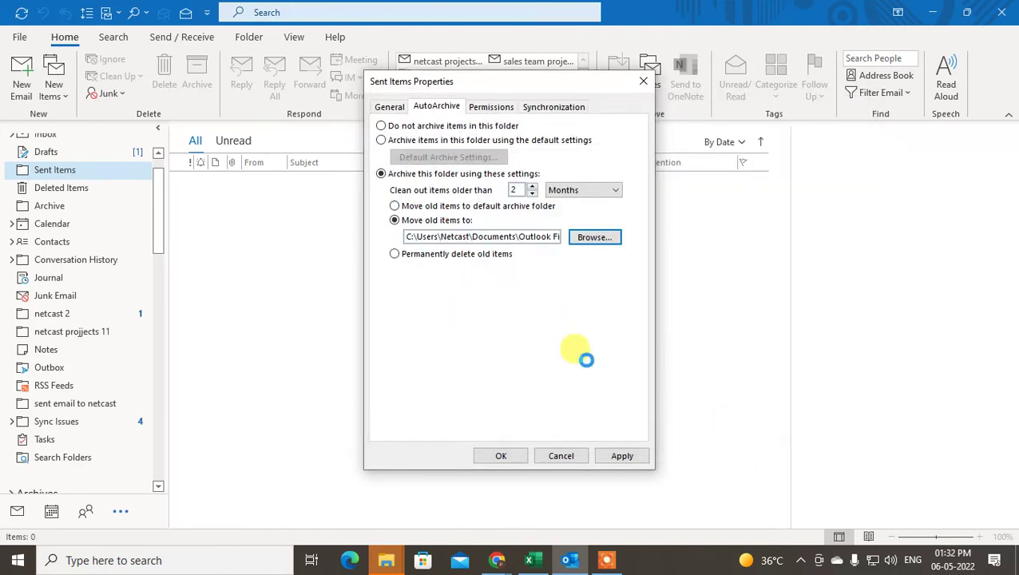
- Save the settings, dismiss the file-in-use error, and close Sent Items Properties
{"action": "left_click", "coordinate": [499, 456]}
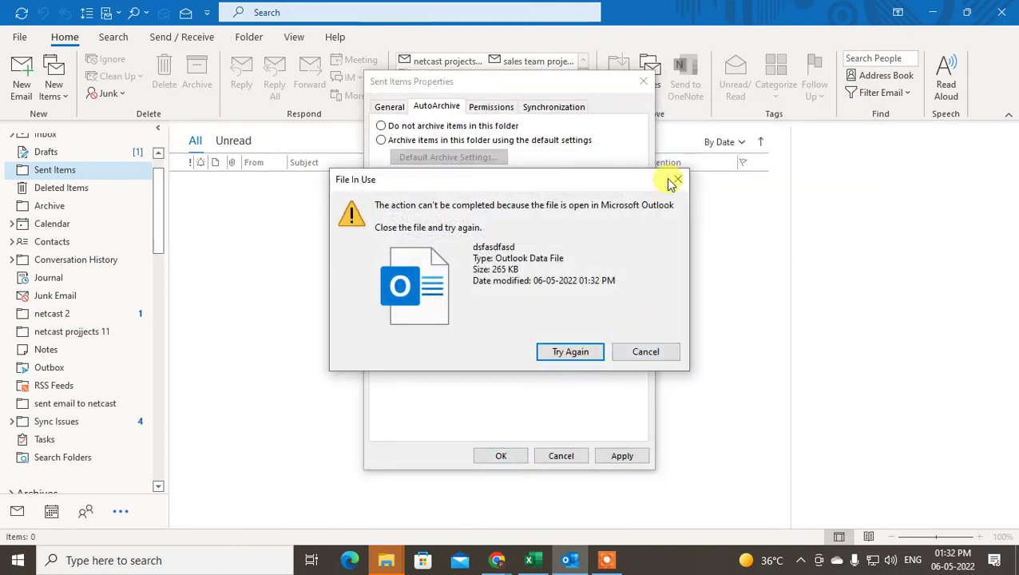
{"action": "left_click", "coordinate": [678, 181]}
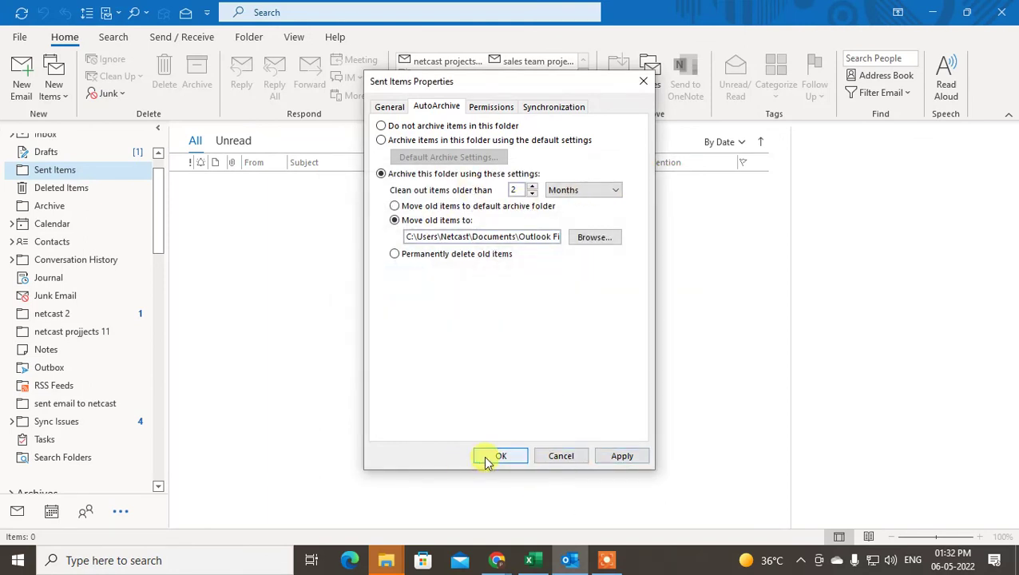
{"action": "left_click", "coordinate": [644, 80]}
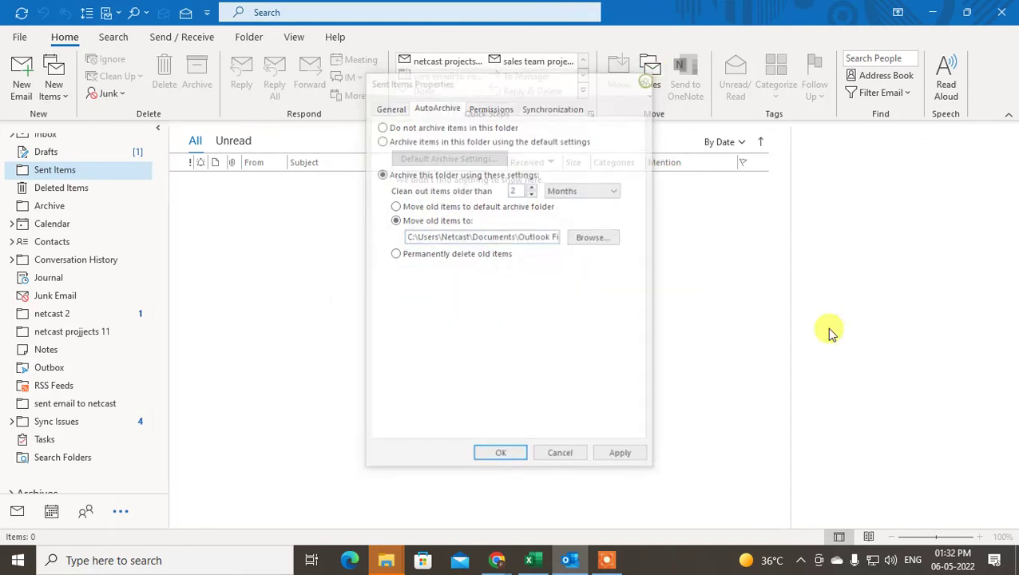